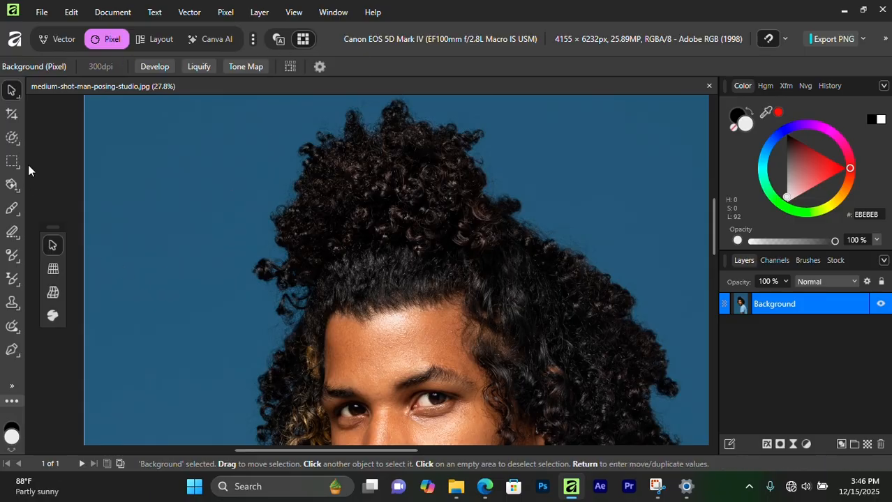
- Activate the Object Selection Tool and check the Segmentation model in the Machine Learning settings
left_click(14, 140)
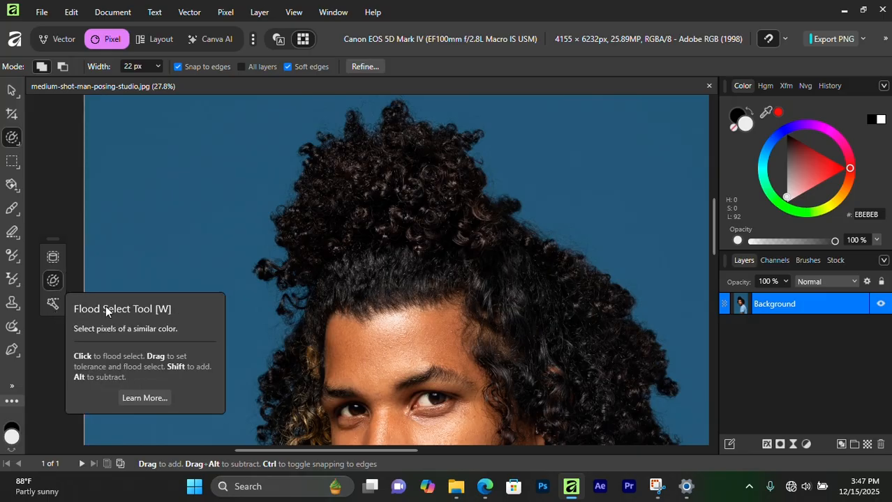
left_click(54, 256)
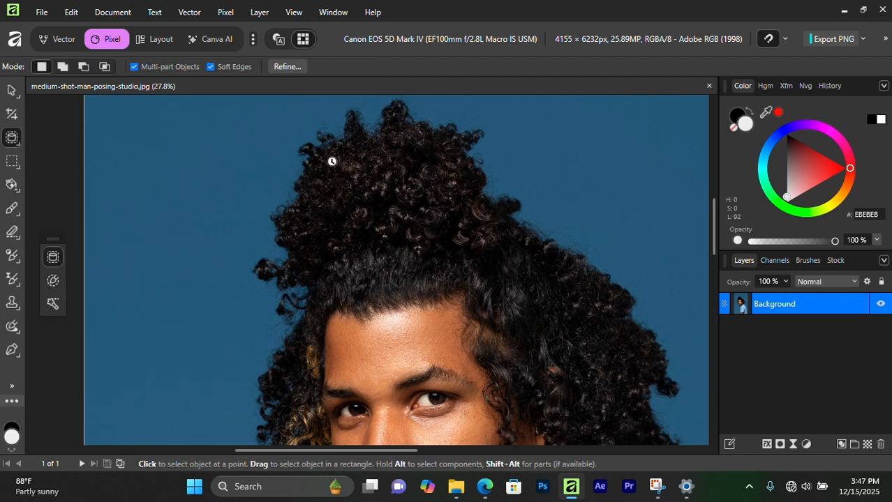
left_click(66, 12)
left_click(112, 269)
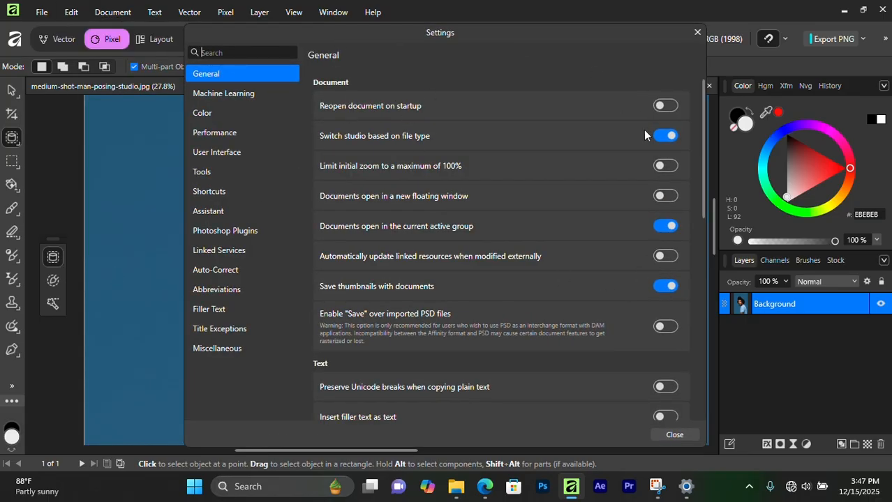
left_click(257, 94)
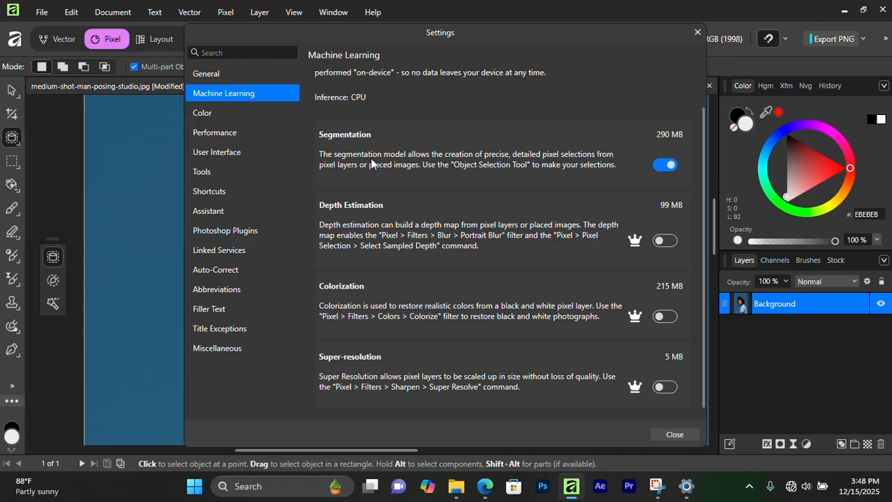
key("Escape")
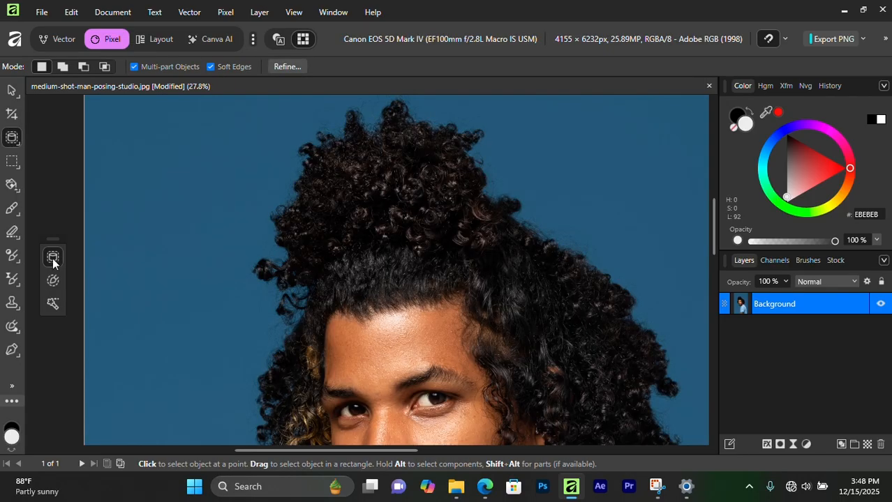
scroll(384, 197, "down", 2)
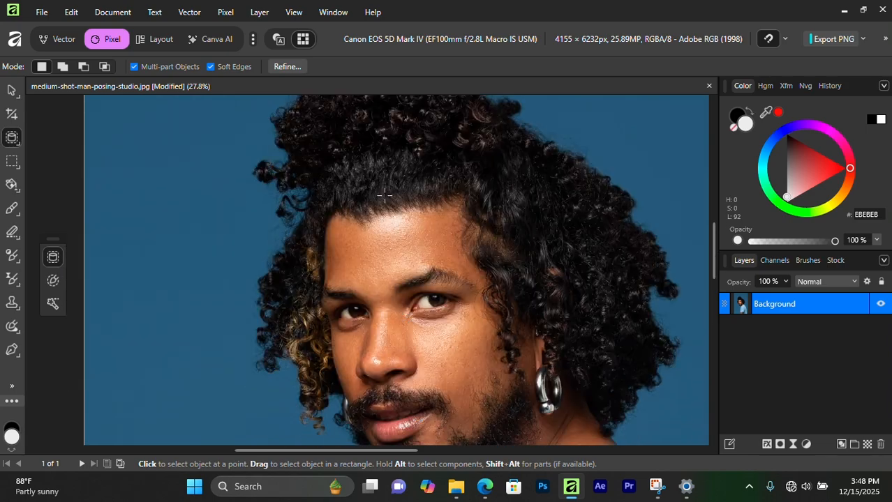
scroll(417, 202, "down", 2)
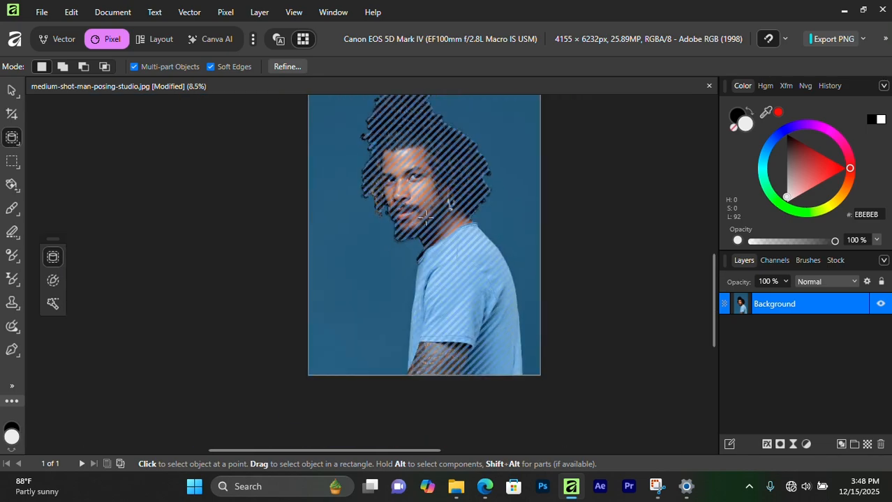
scroll(425, 217, "up", 2)
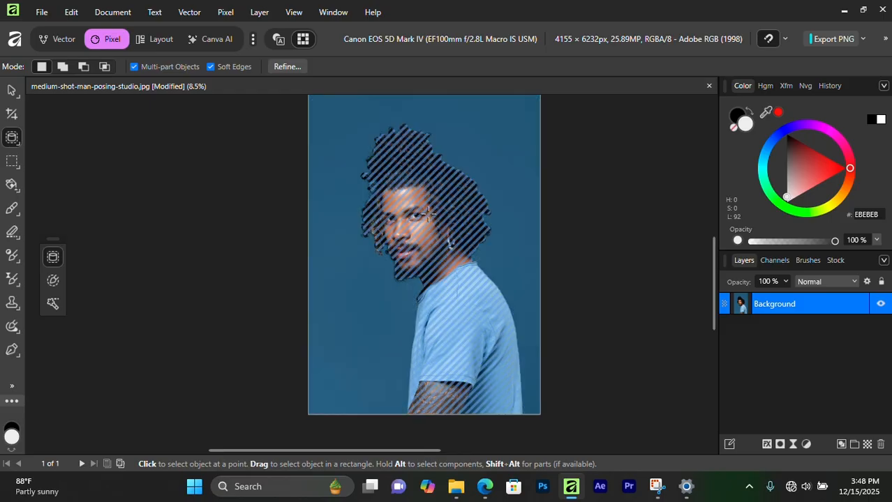
- Try to select part of the man's hair with the Selection Brush at a 154 px width
left_click(53, 281)
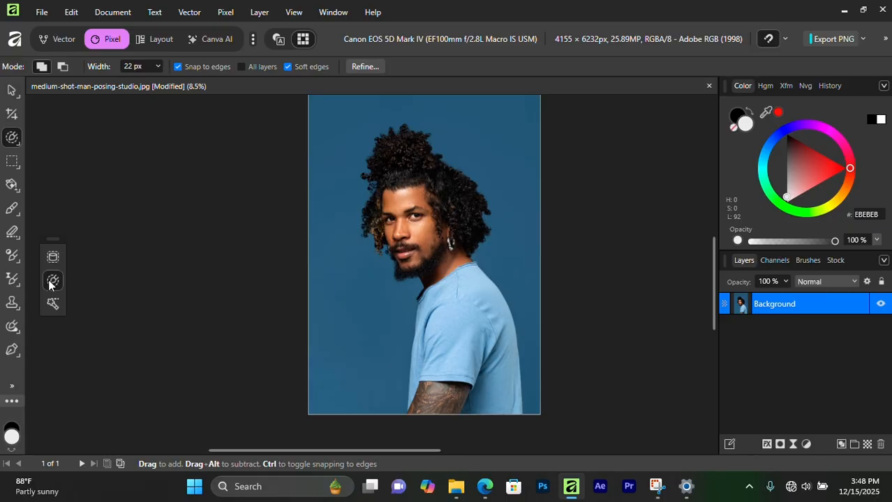
key("]")
scroll(428, 211, "up", 4)
scroll(426, 208, "up", 4)
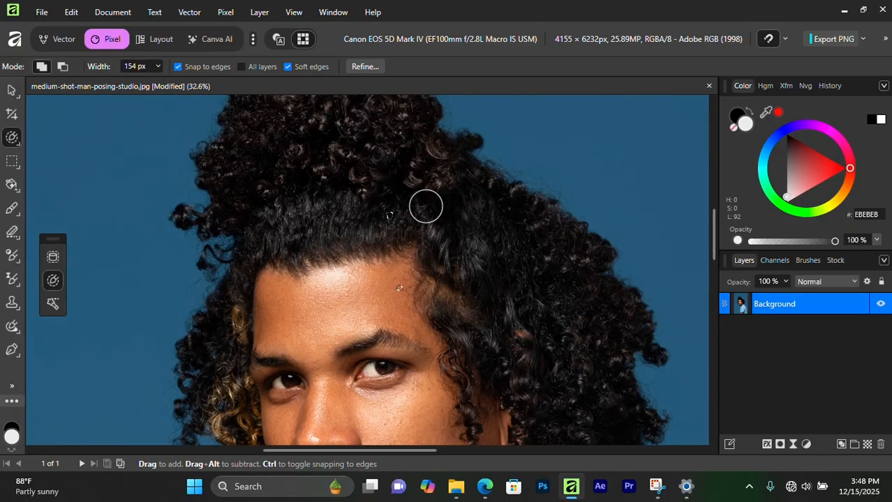
mouse_move(426, 207)
left_mouse_down()
mouse_move(389, 240)
mouse_move(413, 338)
mouse_move(417, 223)
mouse_move(364, 227)
mouse_move(353, 203)
mouse_move(357, 230)
mouse_move(400, 218)
mouse_move(432, 273)
mouse_move(488, 192)
mouse_move(511, 250)
left_mouse_up()
scroll(413, 266, "down", 4)
scroll(388, 259, "down", 3)
scroll(499, 224, "up", 3)
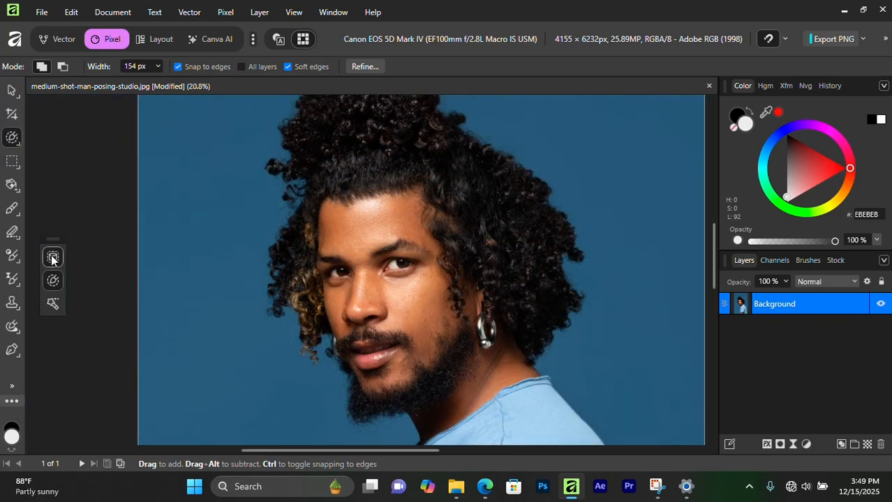
- Select the whole man with the Object Selection Tool
left_click(51, 259)
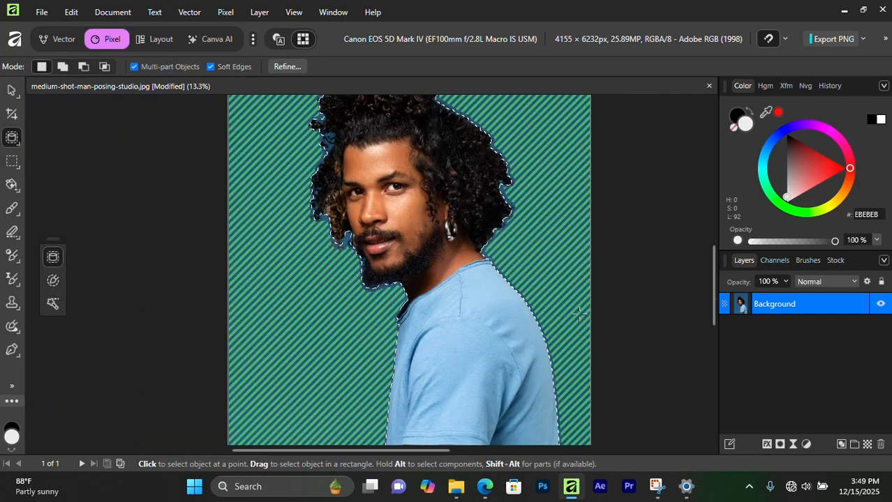
scroll(409, 201, "up", 1)
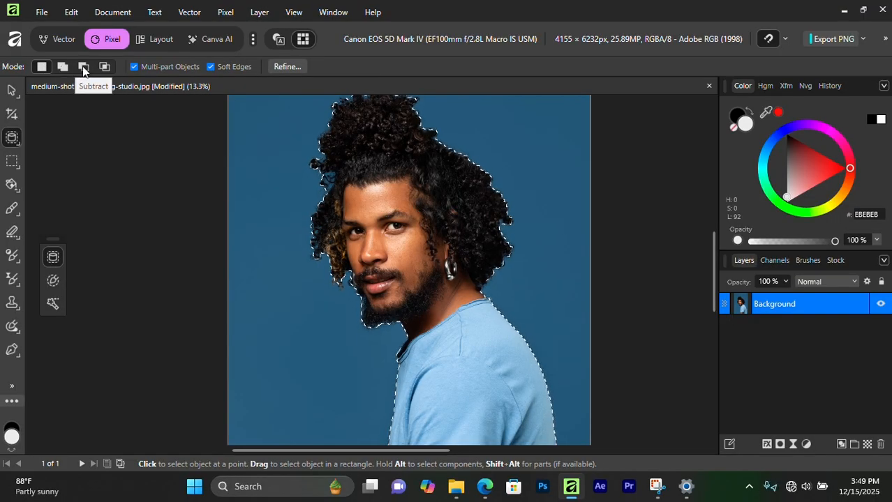
scroll(250, 89, "up", 1)
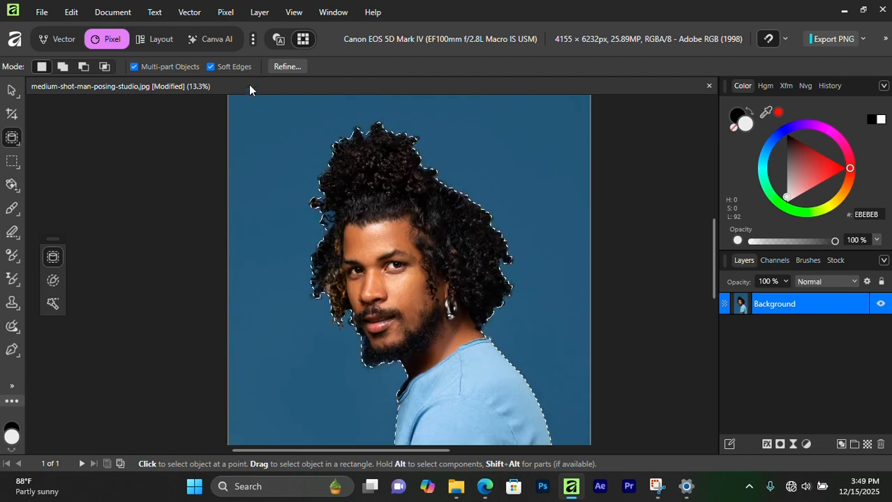
- Start refining the selection and paint the 202 px Matte brush over the hair's top and upper-left edges
left_click(286, 67)
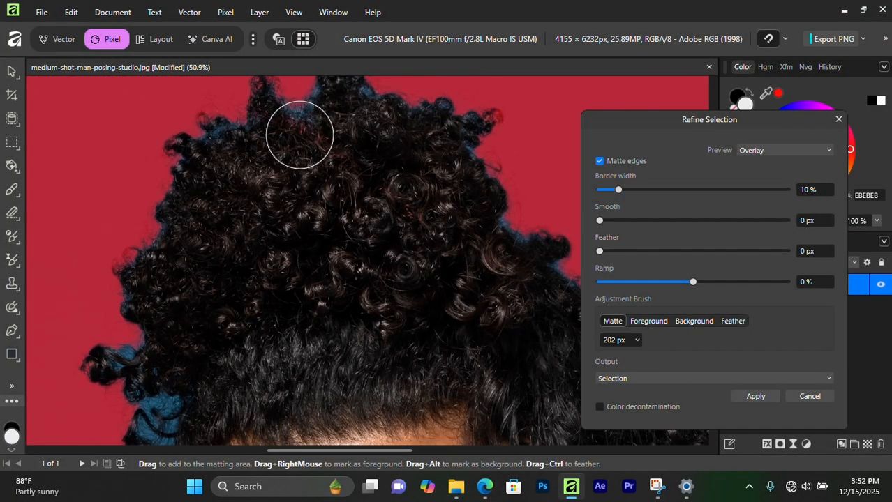
scroll(297, 132, "up", 2)
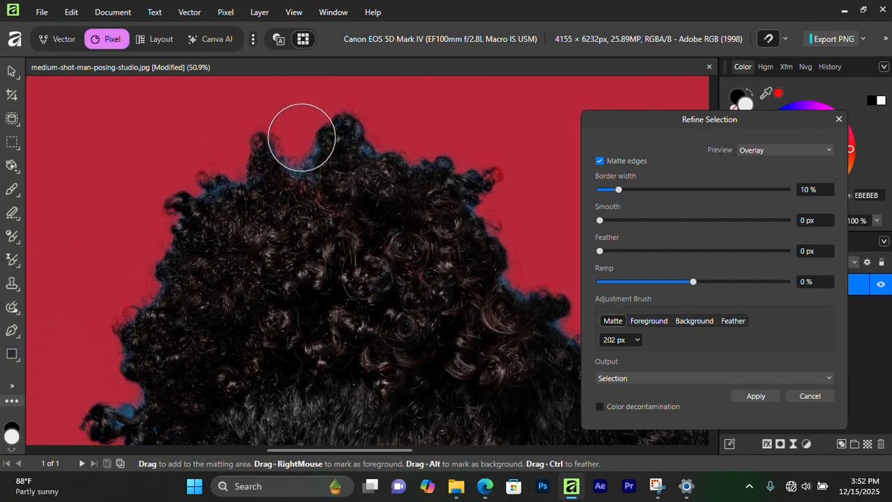
scroll(359, 148, "up", 2)
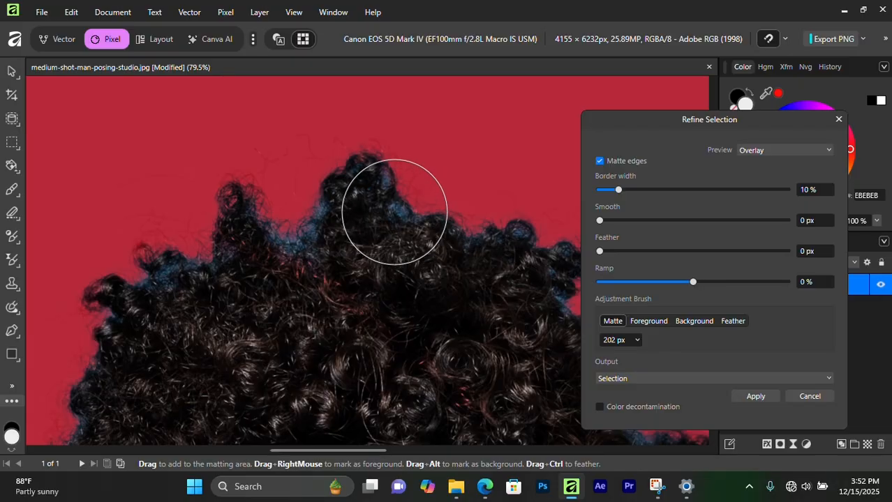
mouse_move(385, 201)
left_mouse_down()
mouse_move(370, 190)
mouse_move(313, 215)
mouse_move(220, 233)
mouse_move(127, 283)
mouse_move(127, 294)
left_mouse_up()
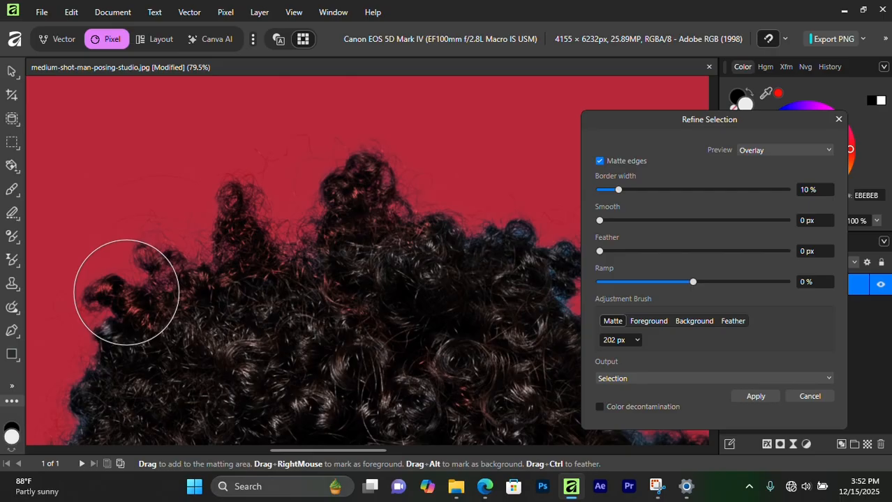
scroll(127, 292, "down", 1)
mouse_move(212, 269)
left_mouse_down()
mouse_move(221, 302)
mouse_move(207, 303)
mouse_move(301, 202)
mouse_move(231, 162)
left_mouse_up()
left_click_drag(228, 205, 177, 319)
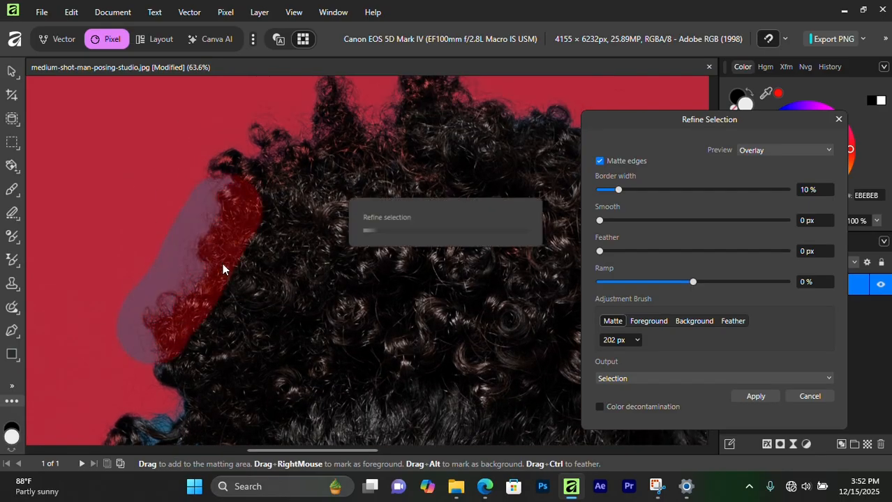
- Paint the Matte brush down the hair's left edge to the blond curls beside the face
scroll(206, 260, "down", 3)
scroll(206, 260, "up", 5)
mouse_move(183, 256)
left_mouse_down()
mouse_move(277, 382)
mouse_move(229, 251)
left_mouse_up()
scroll(287, 265, "down", 4)
mouse_move(259, 349)
left_mouse_down()
mouse_move(258, 229)
mouse_move(254, 296)
left_mouse_up()
scroll(278, 265, "down", 3)
left_click_drag(310, 324, 289, 228)
scroll(304, 282, "up", 6)
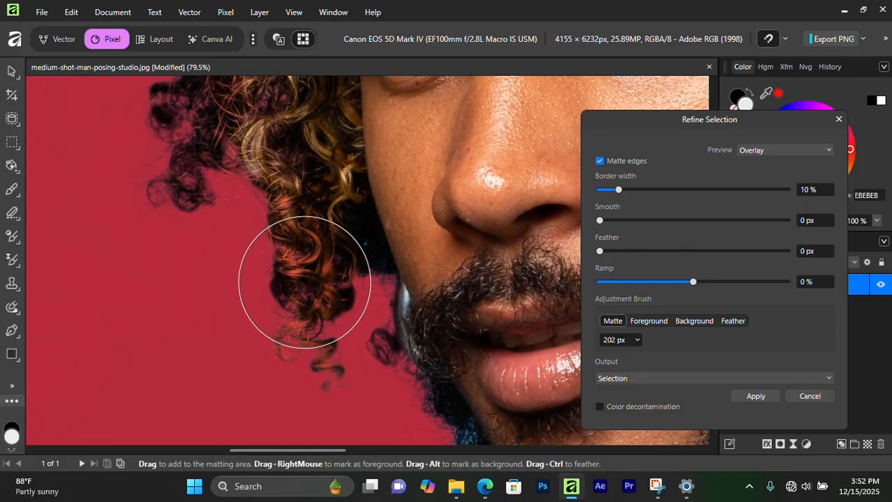
- Reduce the Matte brush size and paint over the gap between the curls and cheek and along the beard's edge
key("bracketleft")
key("bracketleft")
key("bracketleft")
key("bracketleft")
key("bracketleft")
key("bracketleft")
left_click_drag(413, 212, 413, 193)
scroll(418, 284, "down", 3)
scroll(350, 253, "up", 3)
mouse_move(418, 285)
left_mouse_down()
mouse_move(285, 149)
mouse_move(395, 239)
mouse_move(376, 414)
left_mouse_up()
scroll(350, 252, "down", 2)
- Reduce the Matte brush to 34 px and paint over the remaining beard and jaw edges
key("bracketleft")
key("bracketleft")
key("bracketleft")
key("bracketleft")
key("bracketleft")
scroll(402, 297, "down", 1)
mouse_move(432, 211)
left_mouse_down()
mouse_move(414, 273)
mouse_move(351, 180)
left_mouse_up()
scroll(414, 271, "down", 2)
mouse_move(363, 327)
left_mouse_down()
mouse_move(345, 285)
mouse_move(357, 268)
mouse_move(396, 350)
mouse_move(447, 317)
left_mouse_up()
left_click_drag(481, 272, 313, 359)
scroll(314, 334, "down", 6)
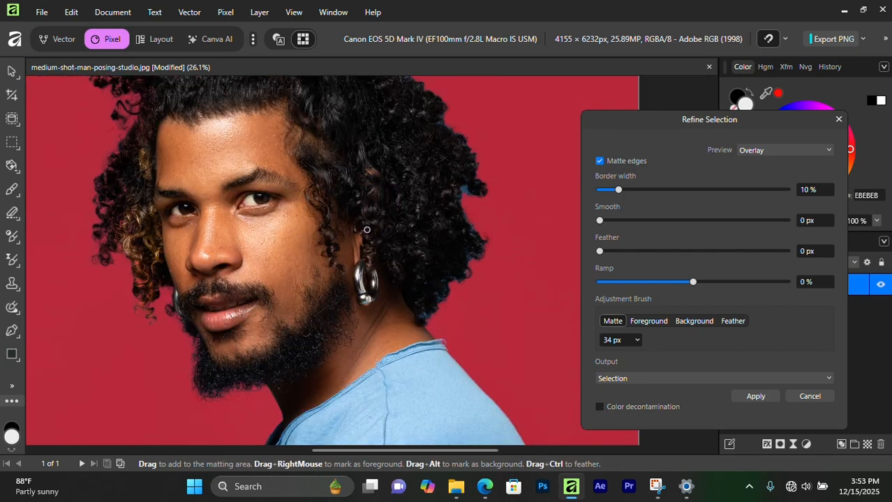
- Enlarge the Matte brush to 119 px and paint along the lower right edge of the hair
scroll(429, 150, "up", 3)
key("bracketright")
key("bracketright")
key("bracketright")
key("bracketright")
key("bracketright")
key("bracketright")
key("bracketright")
key("bracketright")
mouse_move(517, 210)
left_mouse_down()
mouse_move(543, 346)
mouse_move(532, 378)
left_mouse_up()
left_click_drag(531, 378, 531, 261)
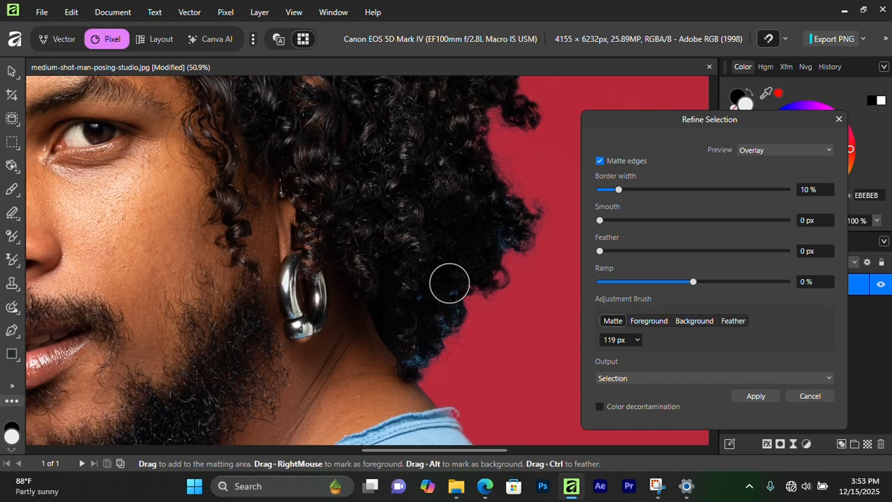
mouse_move(527, 207)
left_mouse_down()
mouse_move(411, 357)
mouse_move(479, 143)
left_mouse_up()
- Paint the Matte brush along the hair's upper right edge up to the curls at the top
scroll(489, 189, "up", 3)
left_click_drag(515, 330, 357, 124)
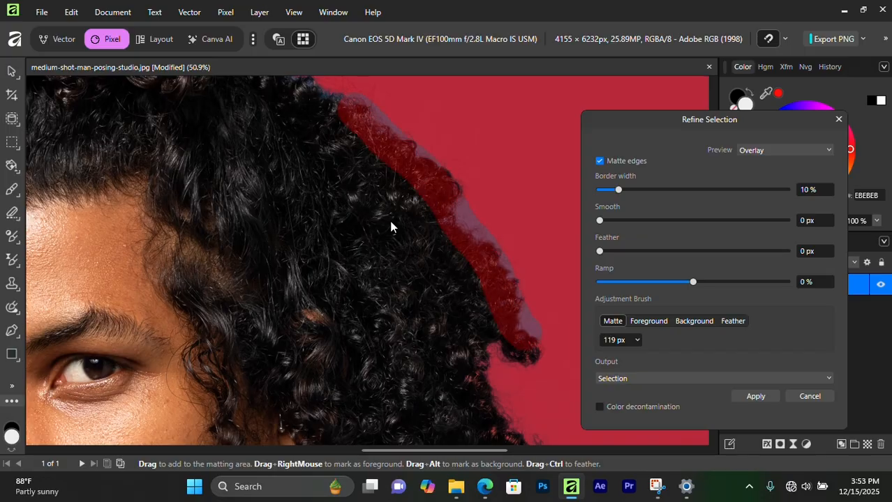
scroll(499, 368, "up", 1)
scroll(419, 303, "up", 2)
mouse_move(471, 332)
left_mouse_down()
mouse_move(329, 238)
mouse_move(285, 175)
mouse_move(352, 292)
left_mouse_up()
left_click_drag(389, 265, 401, 219)
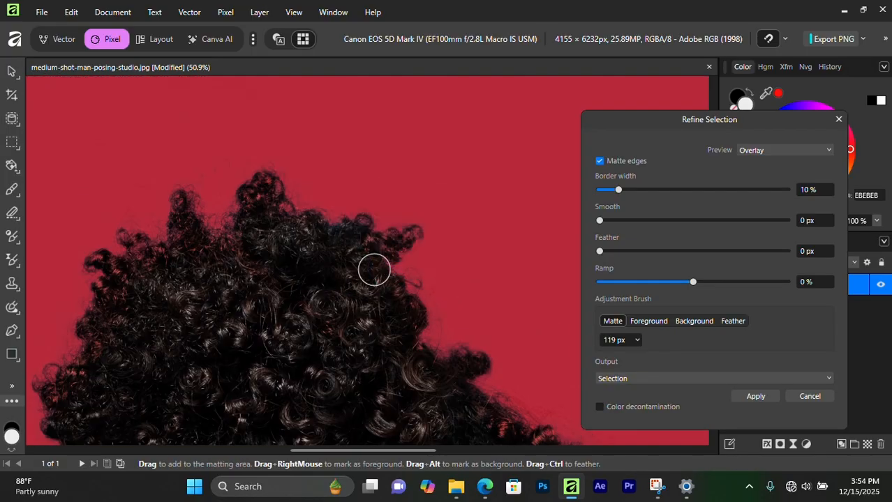
- Set the refinement preview to White matte and inspect the hair edges against it
scroll(373, 271, "down", 4)
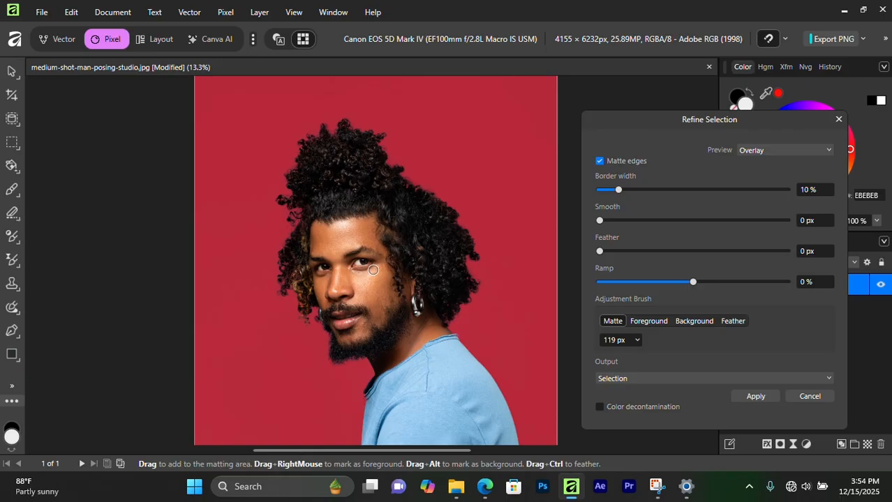
scroll(374, 270, "up", 5)
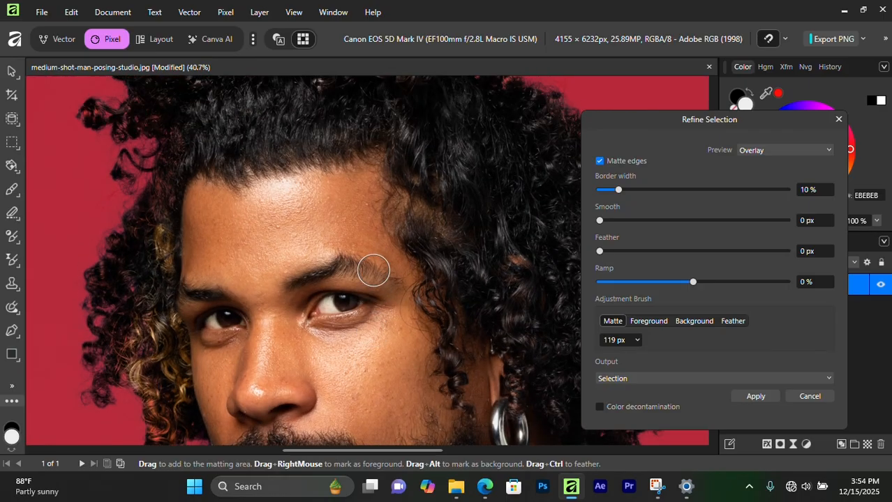
scroll(373, 270, "down", 4)
left_click(686, 145)
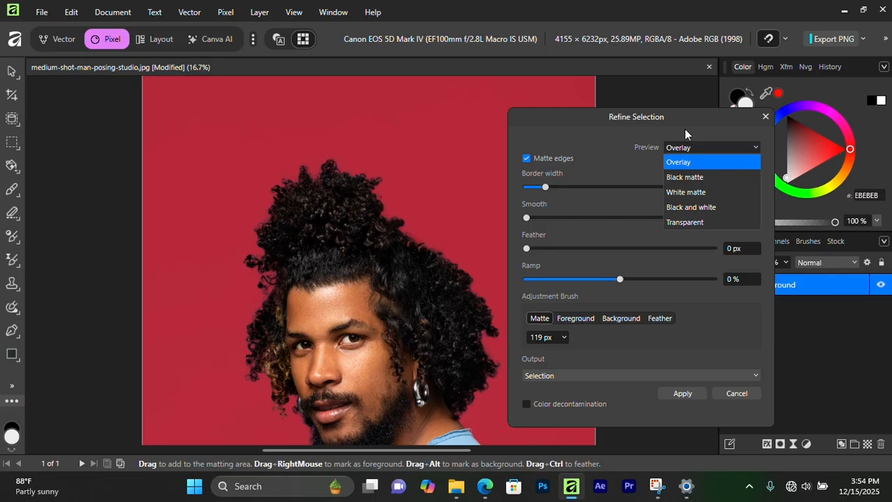
left_click(621, 157)
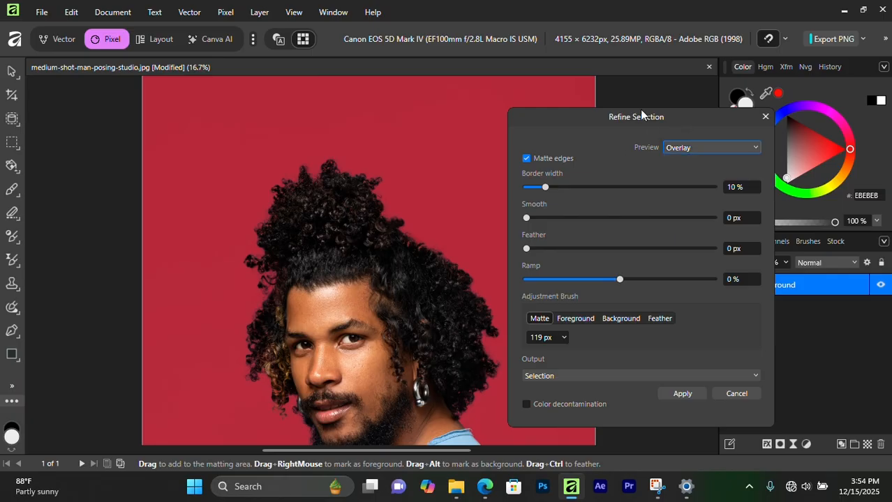
left_click_drag(640, 116, 616, 122)
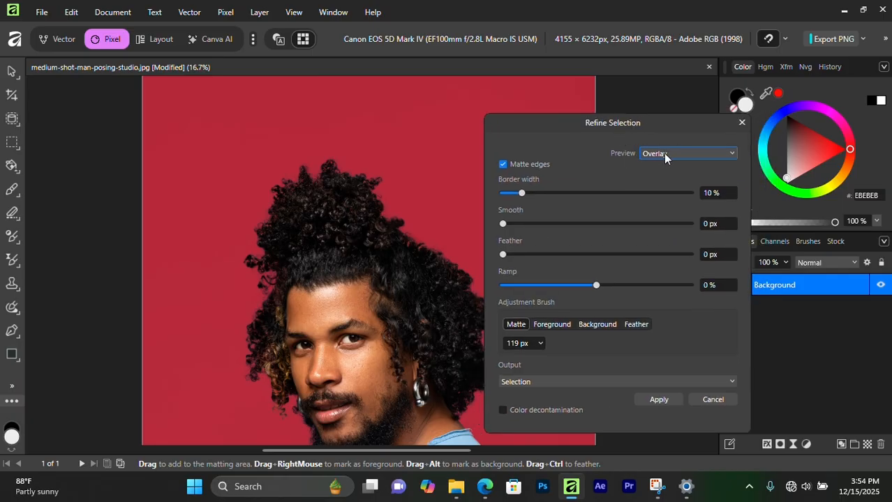
left_click(688, 153)
left_click(658, 194)
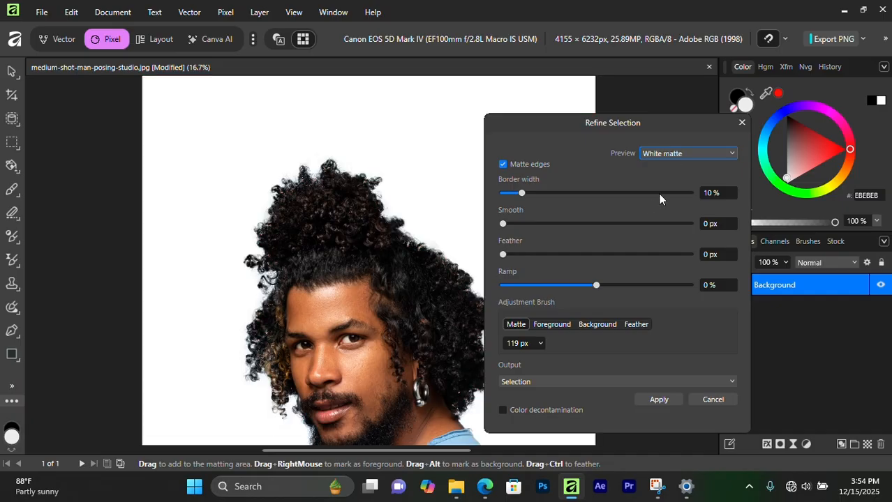
scroll(307, 243, "up", 5)
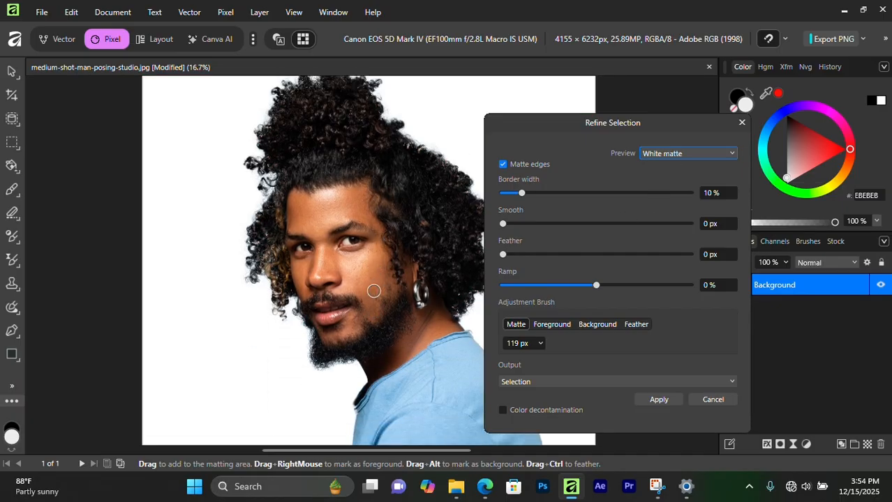
scroll(221, 233, "down", 2)
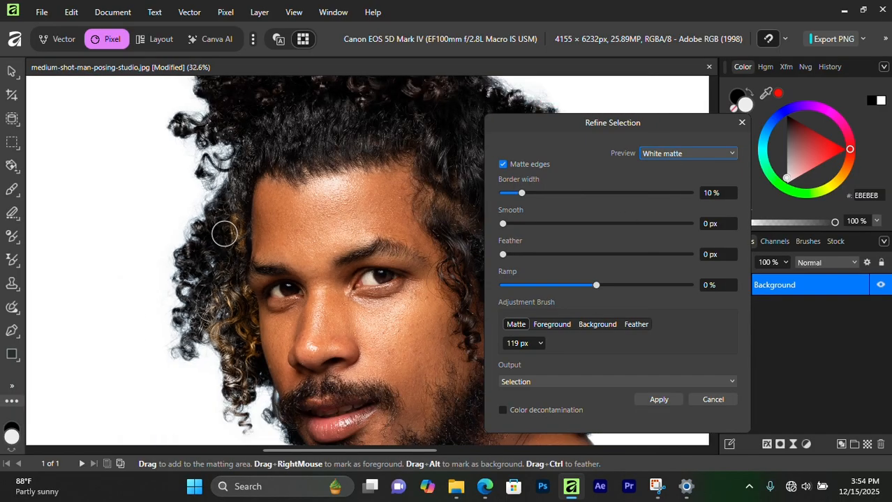
- Check the cutout with the Black and white preview, followed by the Transparent preview
scroll(224, 234, "down", 4)
key("Down")
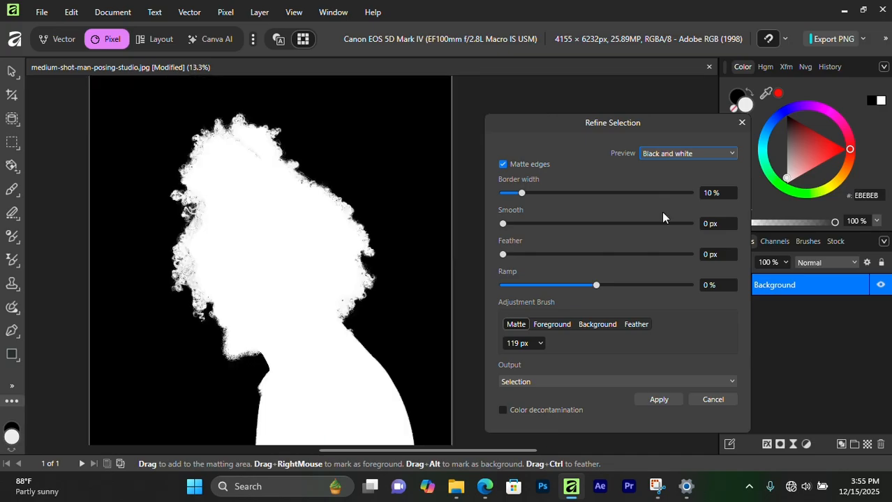
scroll(252, 224, "up", 3)
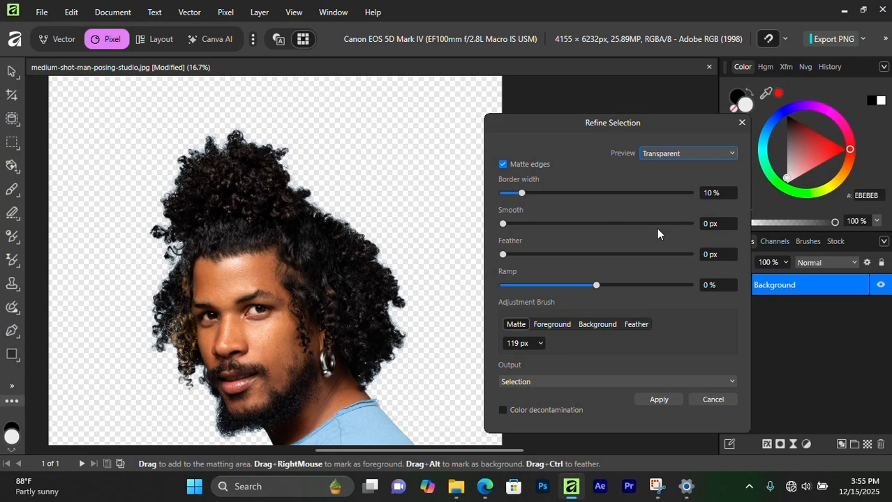
scroll(294, 239, "down", 2)
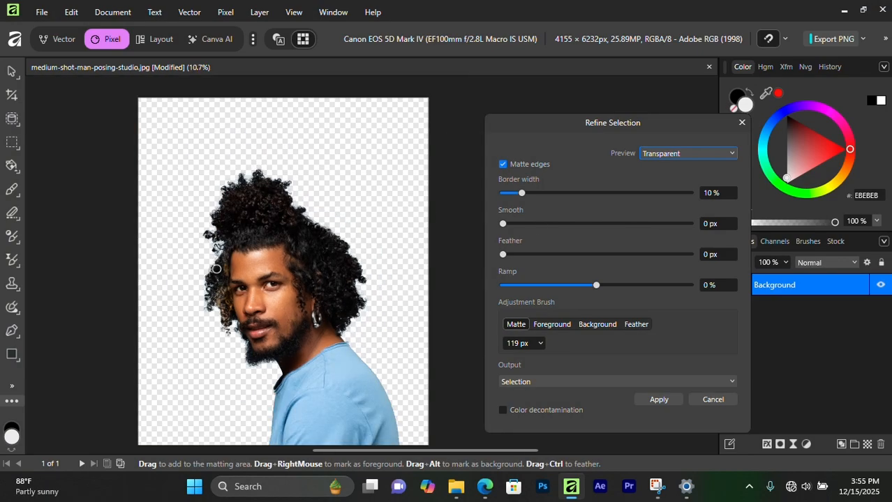
- Check the transparent cutout and apply the refined selection with a -51 % ramp and Mask output
scroll(215, 270, "up", 4)
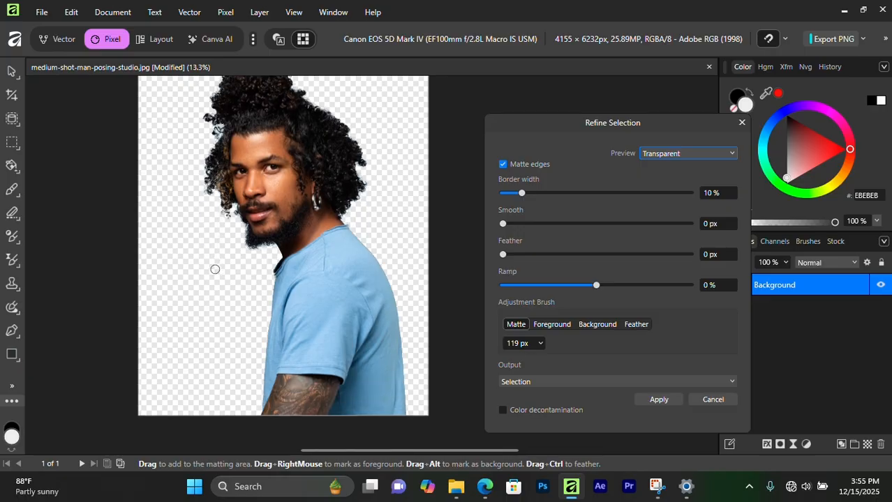
scroll(332, 244, "down", 3)
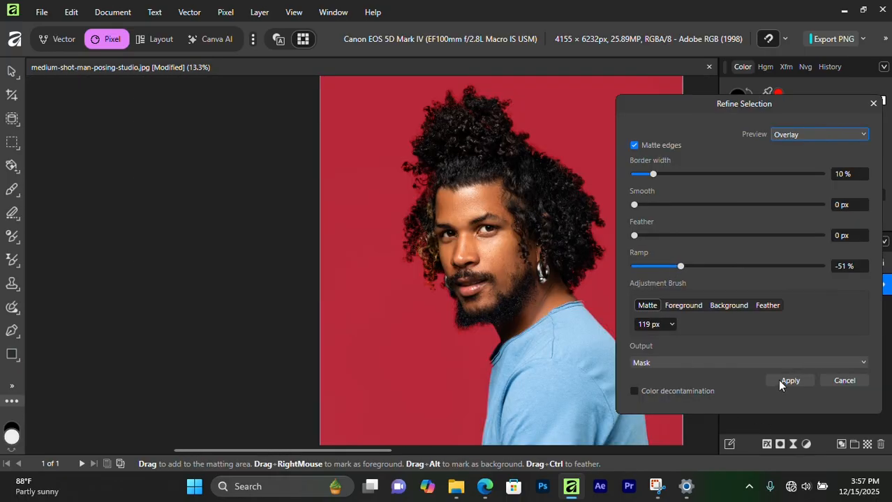
left_click(788, 381)
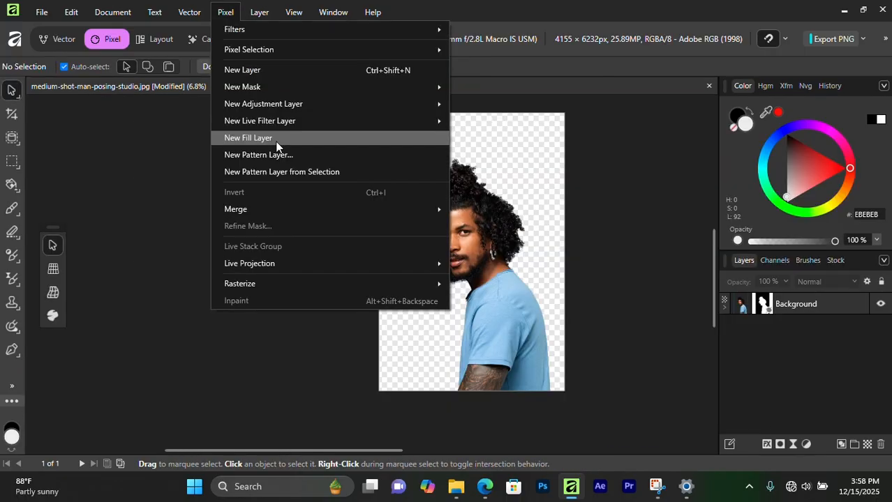
- Add a new fill layer coloured violet 7C00FF and place it beneath the man's Background layer
left_click(199, 161)
left_click(225, 12)
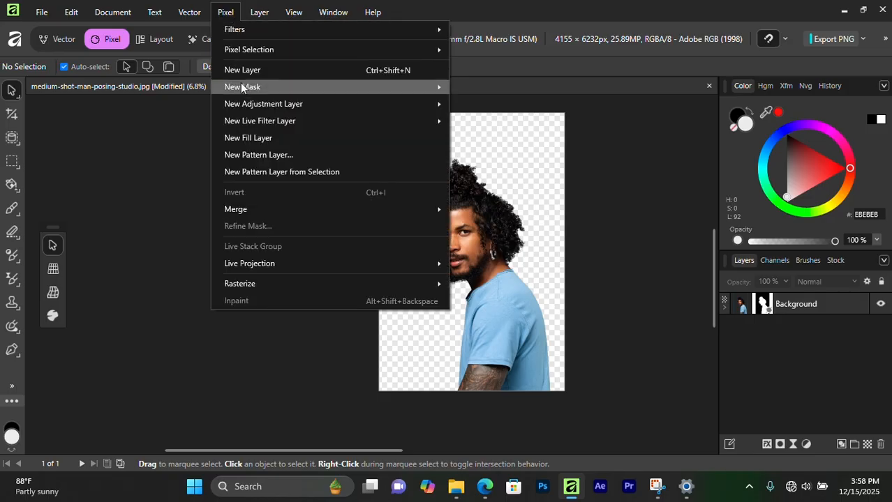
left_click(258, 139)
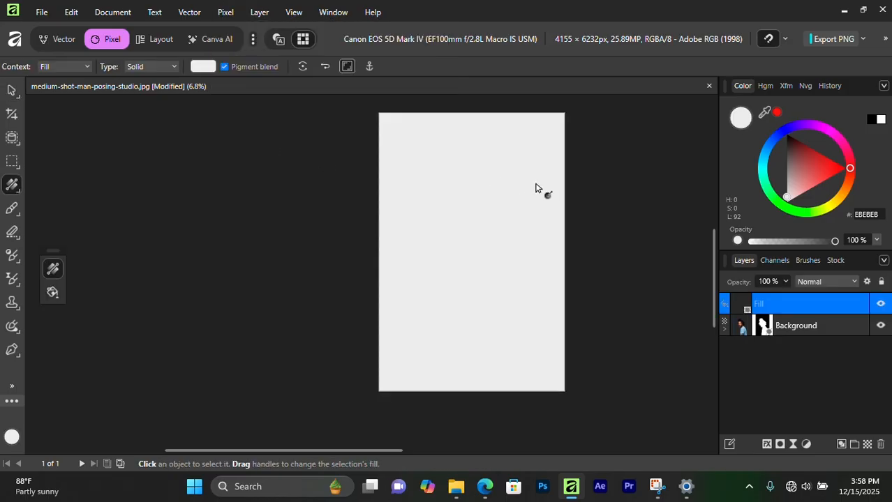
left_click_drag(850, 164, 806, 131)
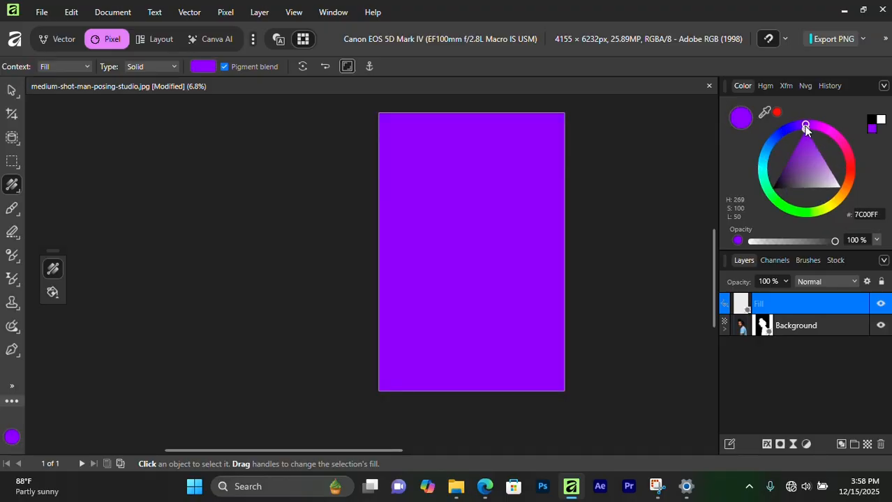
left_click(11, 91)
left_click_drag(780, 307, 789, 346)
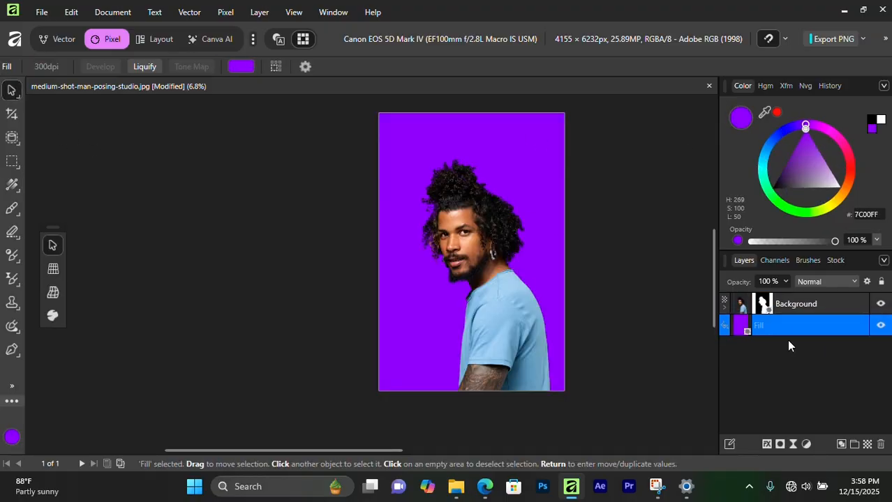
- Inspect the edges of the man's curly hair against the violet fill, up close and at full view
scroll(474, 233, "up", 5)
scroll(425, 252, "up", 2)
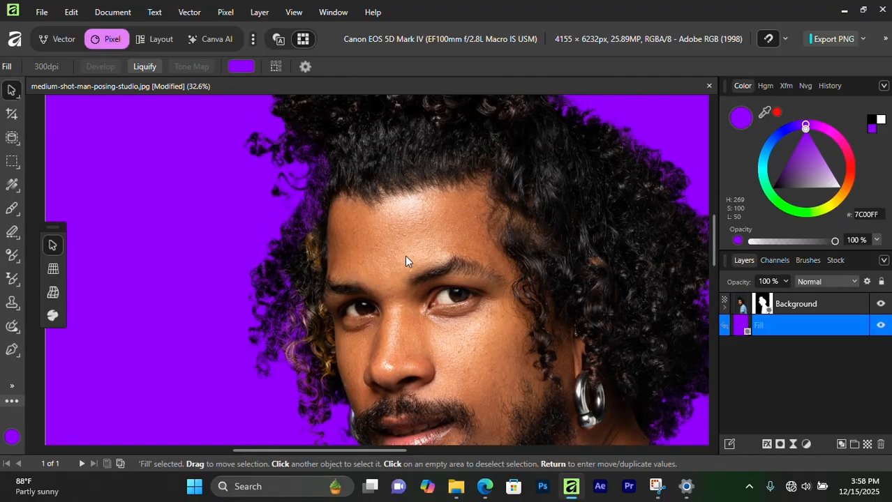
scroll(406, 256, "up", 2)
scroll(300, 211, "up", 5)
scroll(308, 233, "down", 7)
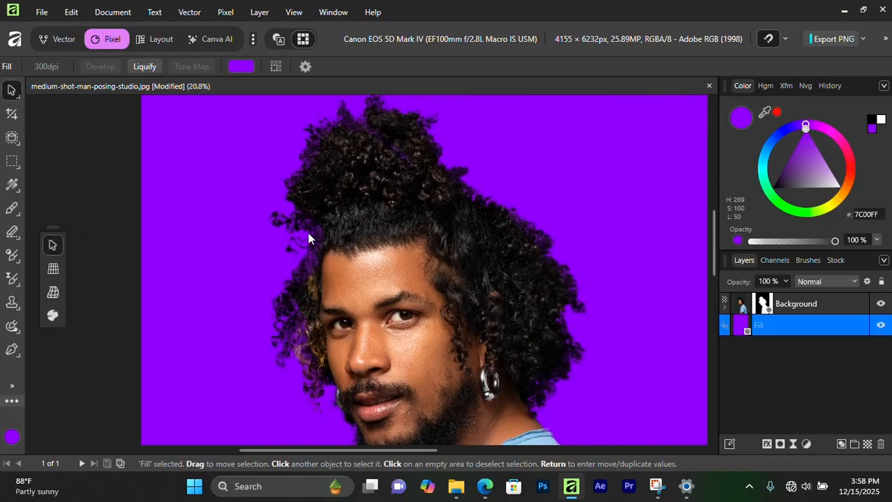
scroll(308, 237, "down", 4)
scroll(325, 253, "down", 3)
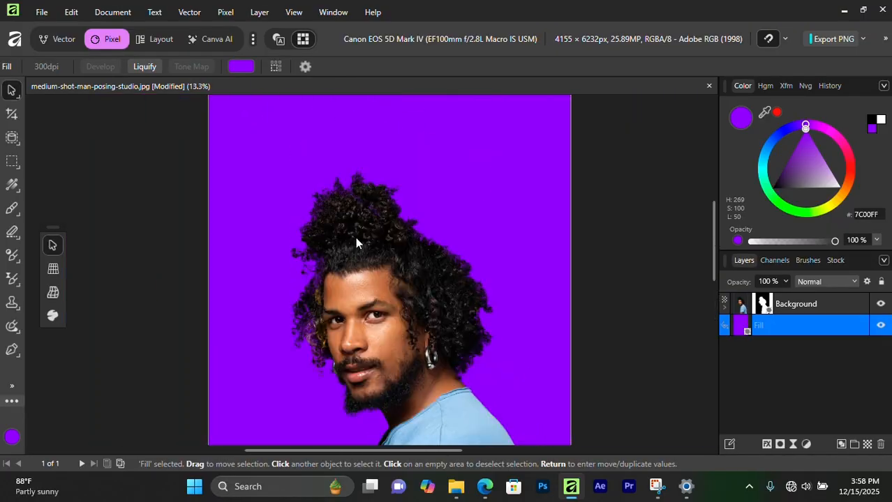
scroll(356, 242, "down", 2)
- Add the art text "STYA" behind the man's head, scaled to about 404.6 pt to span the page width
left_click(55, 39)
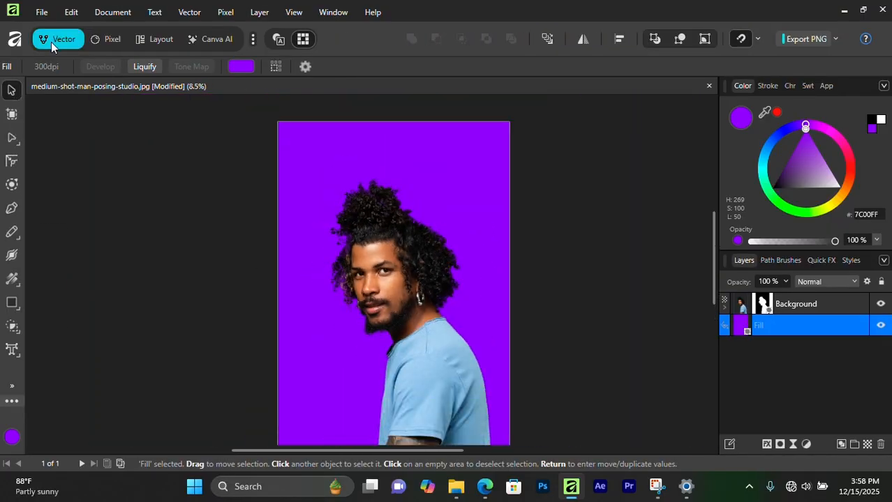
left_click(279, 42)
left_click(15, 346)
left_click(298, 195)
type("STYA")
key("Escape")
left_click_drag(306, 192, 520, 130)
left_click_drag(479, 183, 470, 233)
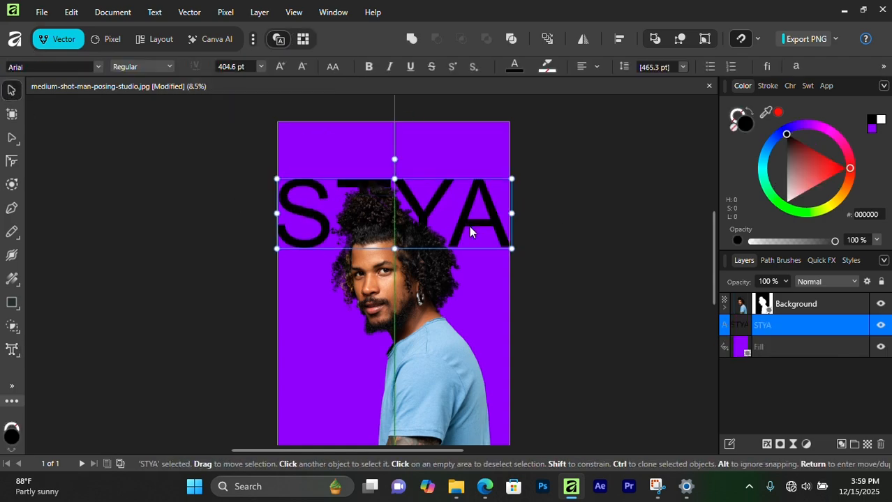
- Make the STYA title white in the Fonzie font and enlarge it to about 535.5 pt
left_click(881, 119)
left_click(98, 66)
scroll(231, 213, "down", 3)
left_click(226, 199)
left_click_drag(446, 180, 500, 158)
- Duplicate the STYA title directly below the original and lock the man's Background layer
left_click_drag(433, 205, 478, 285)
left_click(810, 304)
left_click(881, 281)
- Change the lower title's text to "FRESH" and deselect it
double_click(476, 295)
type("FRESH")
key("Escape")
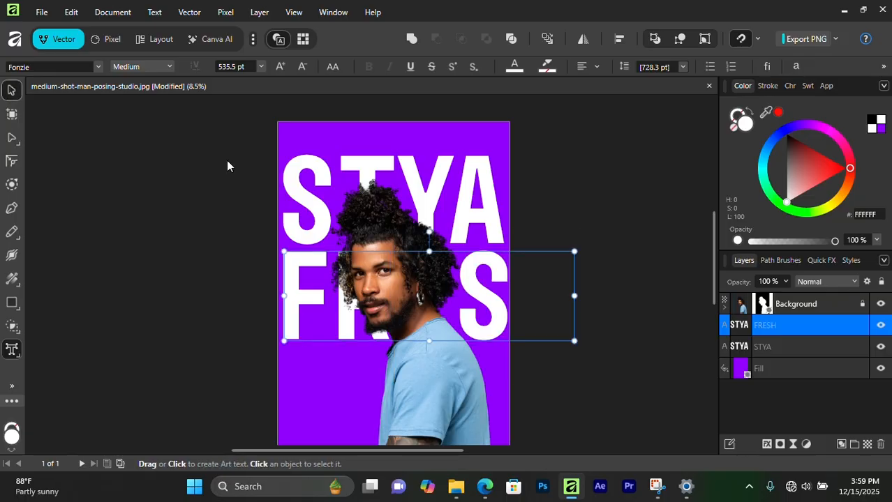
left_click(228, 165)
- Inspect the man's hair edges against the white lettering and violet background at several magnifications
scroll(468, 269, "up", 2)
scroll(464, 269, "down", 1)
scroll(317, 197, "up", 8)
scroll(317, 197, "down", 8)
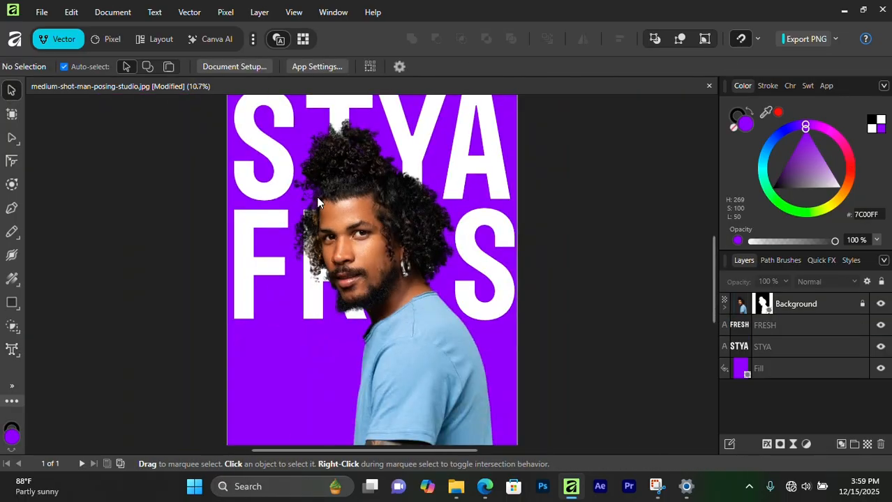
scroll(318, 202, "up", 4)
scroll(341, 222, "up", 1)
scroll(342, 223, "down", 5)
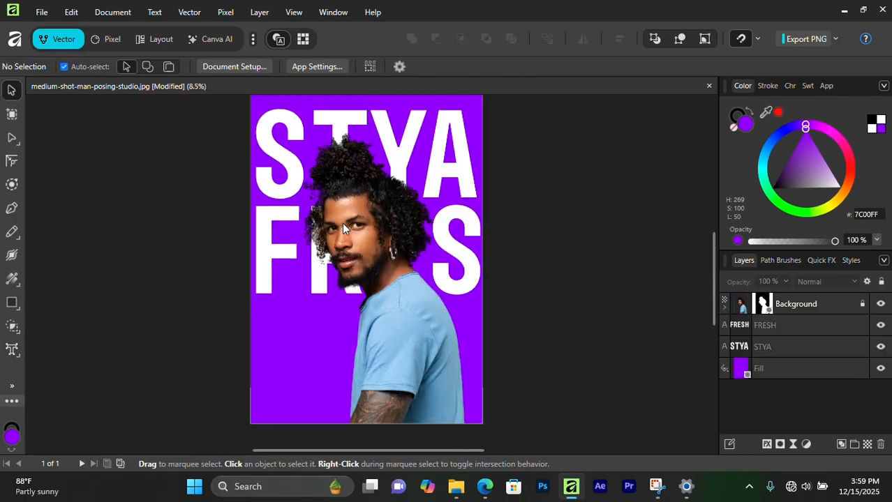
scroll(342, 224, "up", 3)
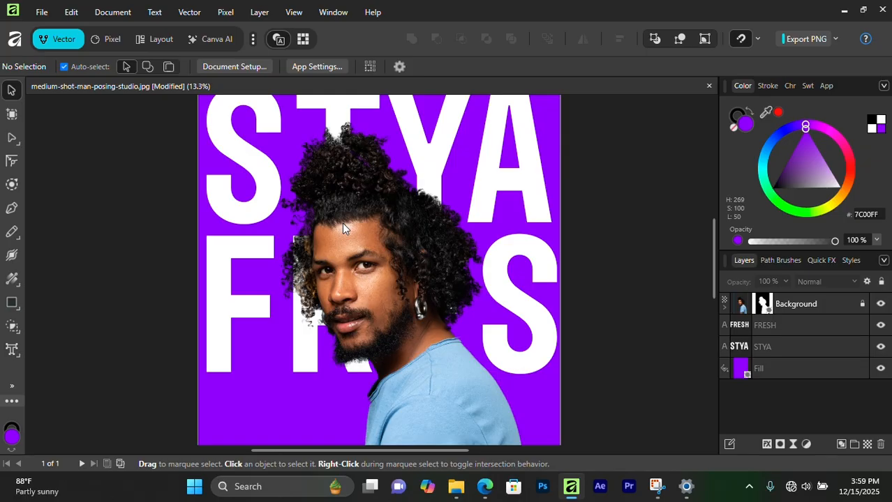